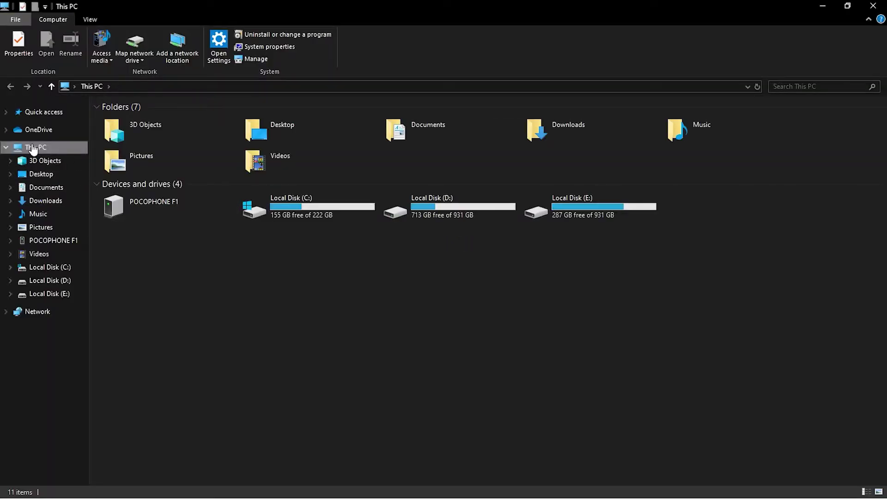
Step: Open the Properties of This PC from File Explorer's navigation pane
{"action": "right_click", "coordinate": [31, 145]}
{"action": "left_click", "coordinate": [69, 289]}
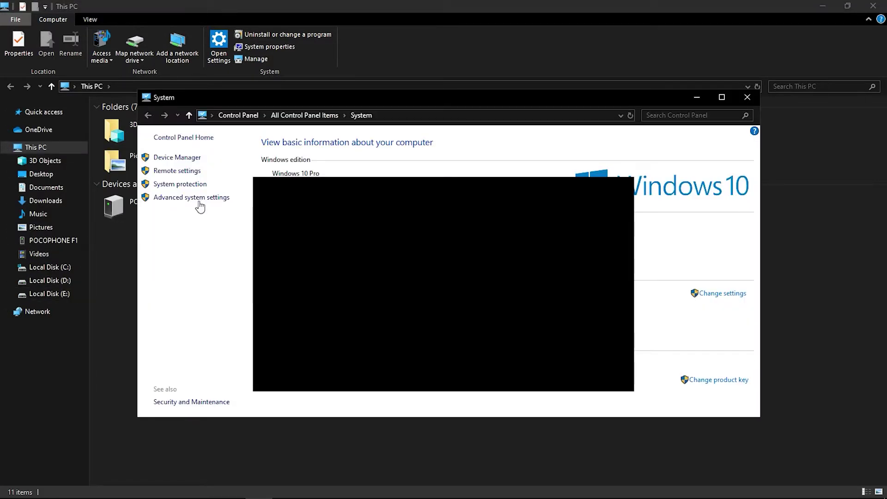
Step: In Advanced system settings, confirm Device Installation Settings is set to No, then cancel
{"action": "left_click", "coordinate": [167, 202]}
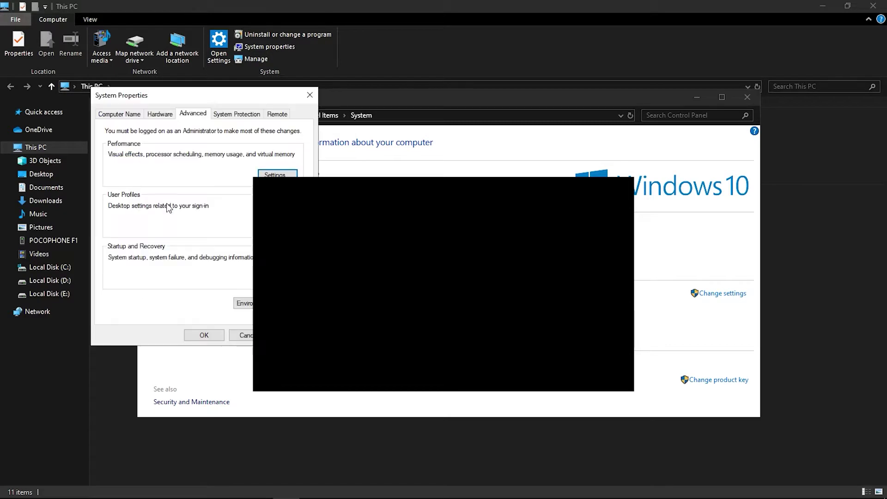
{"action": "left_click_drag", "start_coordinate": [202, 100], "coordinate": [135, 83]}
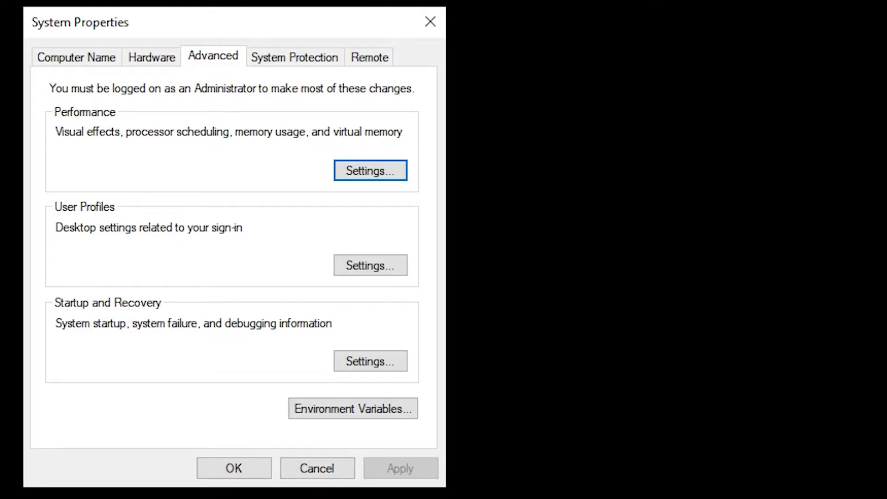
{"action": "left_click", "coordinate": [157, 60]}
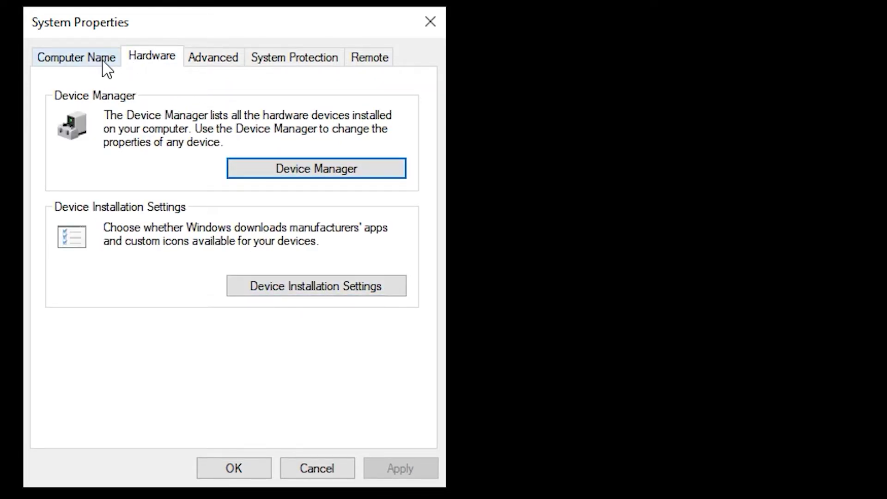
{"action": "left_click", "coordinate": [287, 297]}
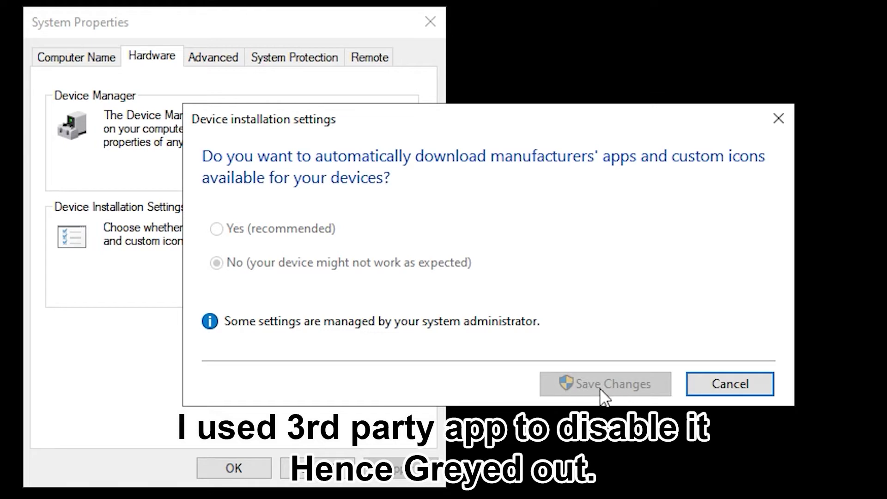
{"action": "left_click", "coordinate": [723, 388]}
Step: Run Display Driver Uninstaller.exe as administrator and dismiss the Safe Mode warning
{"action": "left_click", "coordinate": [212, 59]}
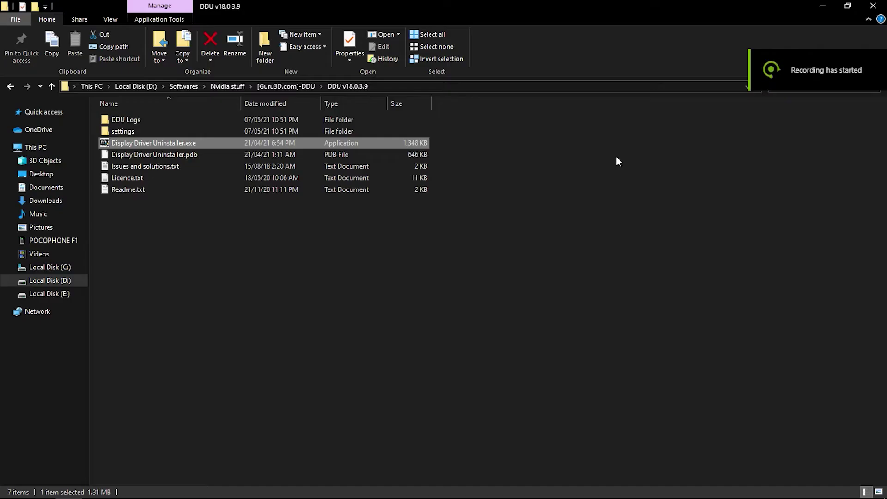
{"action": "right_click", "coordinate": [304, 143]}
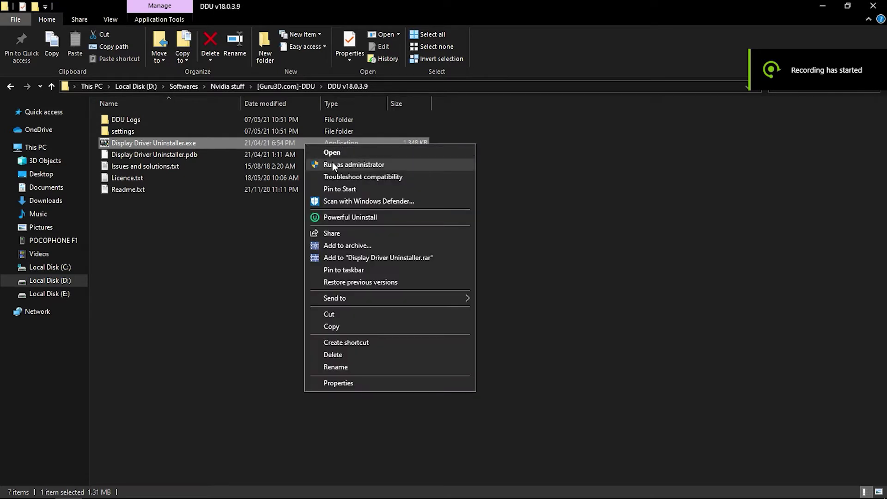
{"action": "left_click", "coordinate": [331, 165]}
{"action": "left_click", "coordinate": [378, 360]}
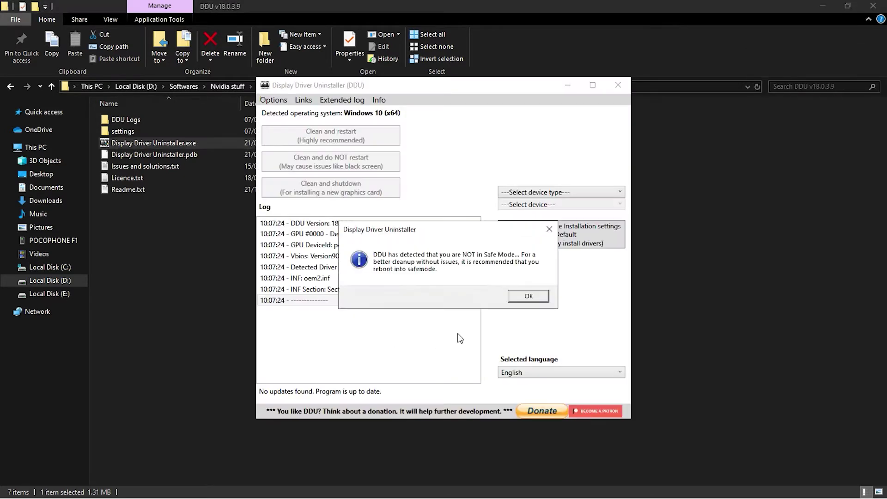
{"action": "left_click", "coordinate": [524, 301]}
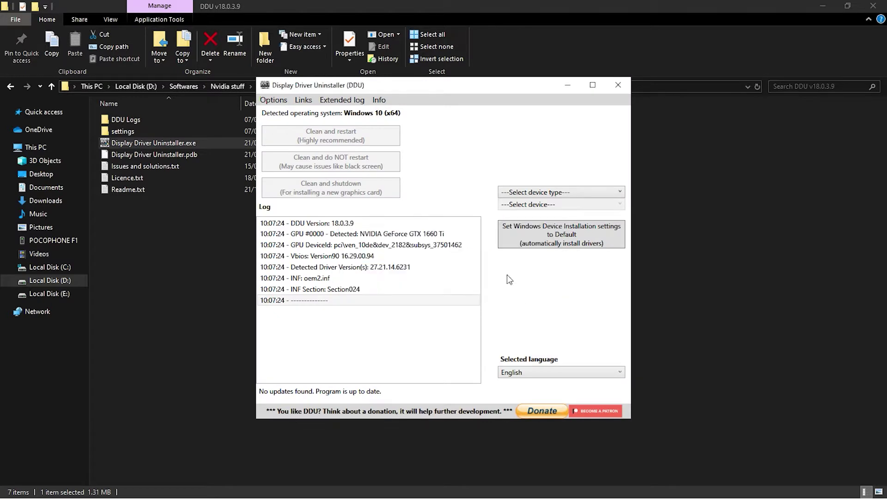
Step: Confirm Prevent downloads from Windows Update is checked in DDU Options, then close DDU
{"action": "left_click", "coordinate": [273, 101]}
{"action": "mouse_move", "coordinate": [294, 422]}
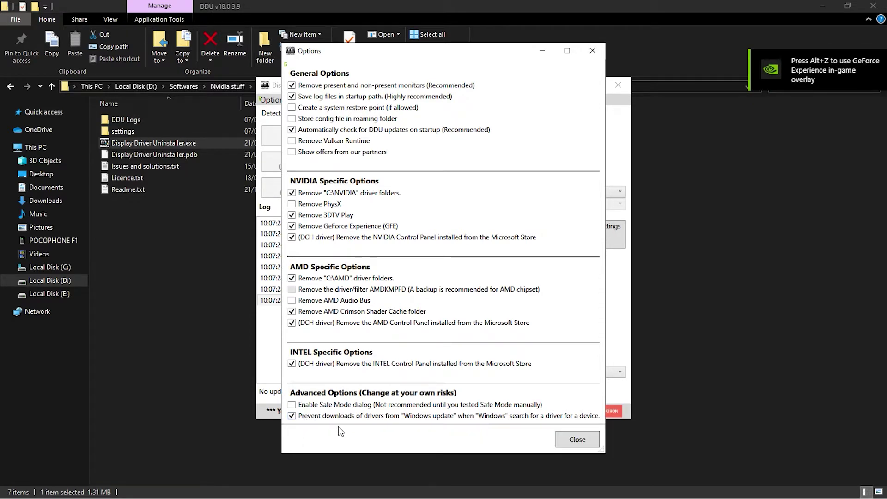
{"action": "left_click", "coordinate": [575, 441]}
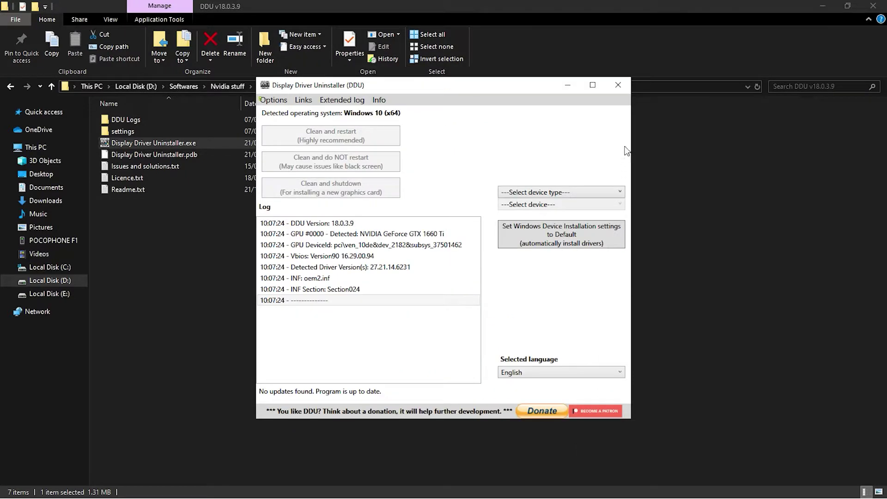
{"action": "left_click", "coordinate": [618, 85]}
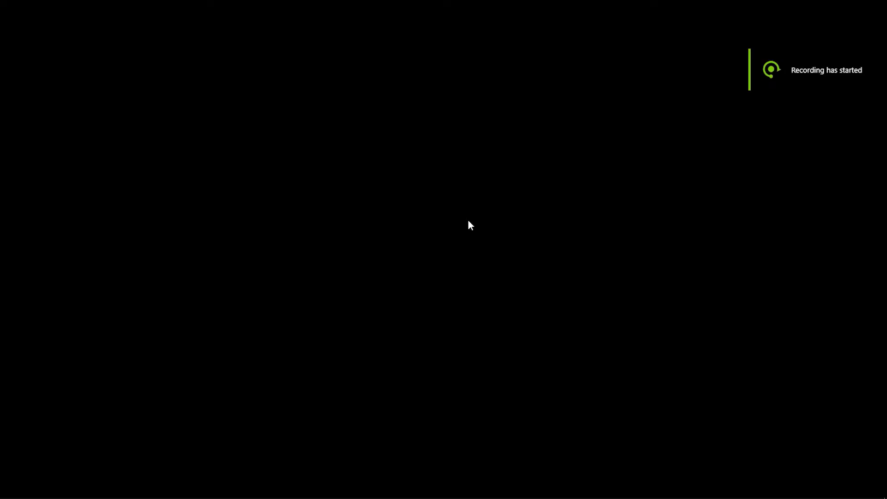
Step: Launch IObit Driver Booster from the IObit folder in the Start menu
{"action": "key", "text": "super"}
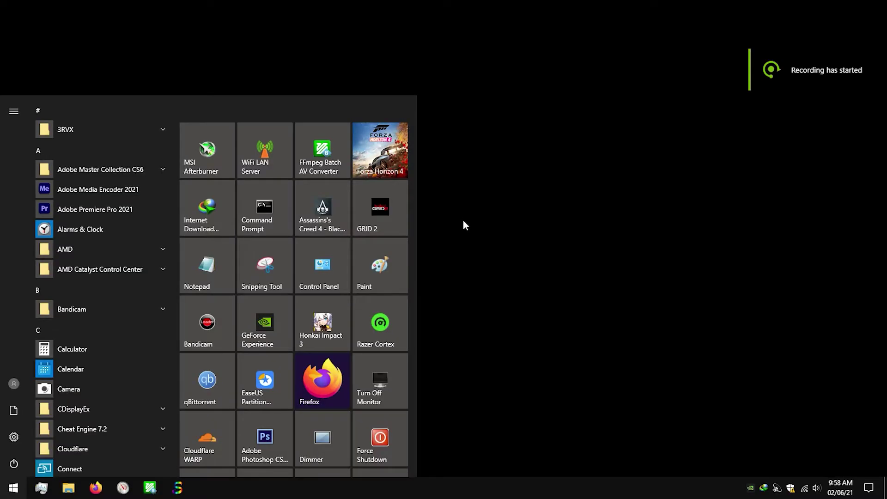
{"action": "scroll", "coordinate": [111, 335], "scroll_direction": "down", "scroll_amount": 5}
{"action": "scroll", "coordinate": [119, 341], "scroll_direction": "down", "scroll_amount": 3}
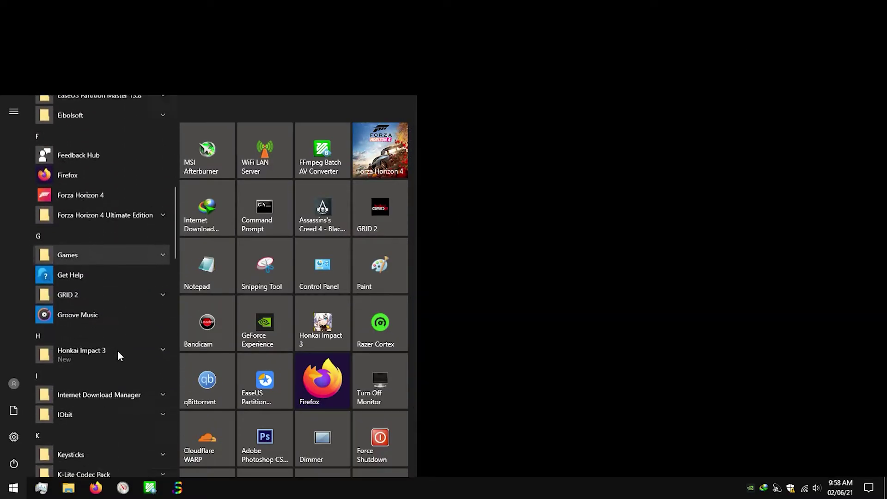
{"action": "left_click", "coordinate": [108, 408]}
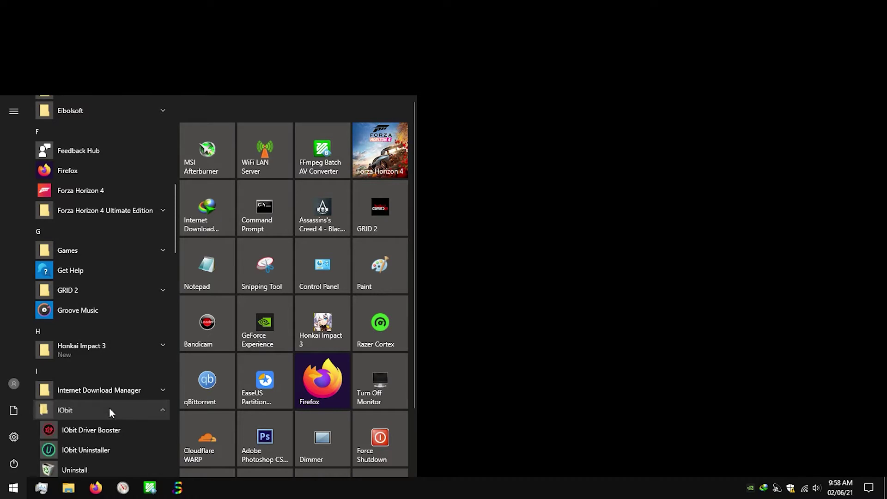
{"action": "left_click", "coordinate": [108, 431]}
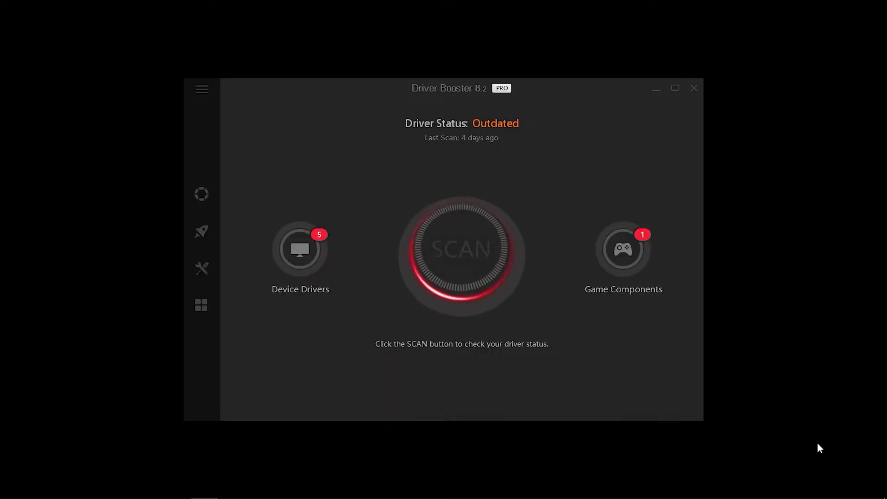
Step: Scan for outdated drivers and start updating the 802.11n USB Wireless LAN Card driver
{"action": "left_click", "coordinate": [467, 253]}
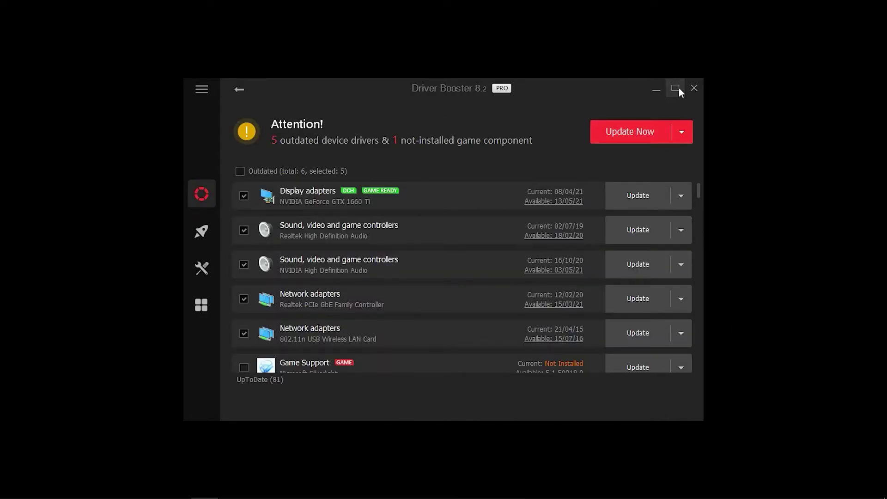
{"action": "left_click", "coordinate": [676, 88]}
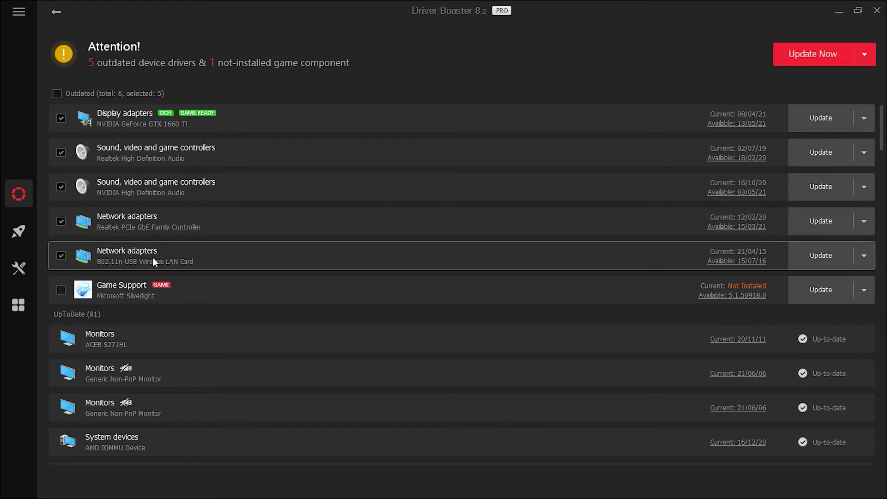
{"action": "left_click", "coordinate": [805, 257]}
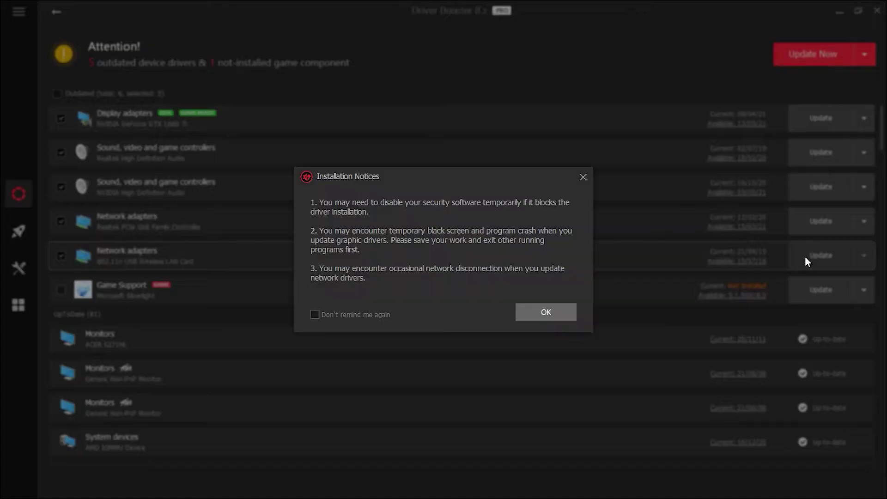
{"action": "left_click", "coordinate": [563, 313]}
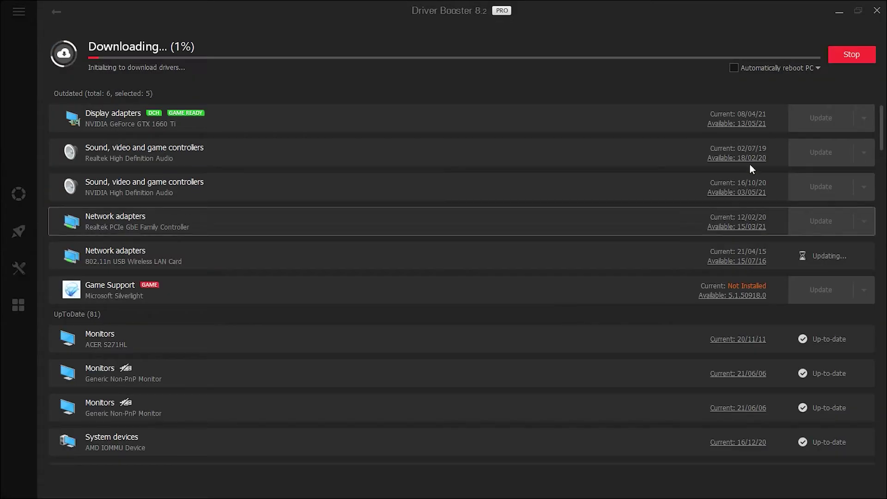
Step: Stop the running driver update and scroll through the UpToDate driver list
{"action": "left_click", "coordinate": [850, 54]}
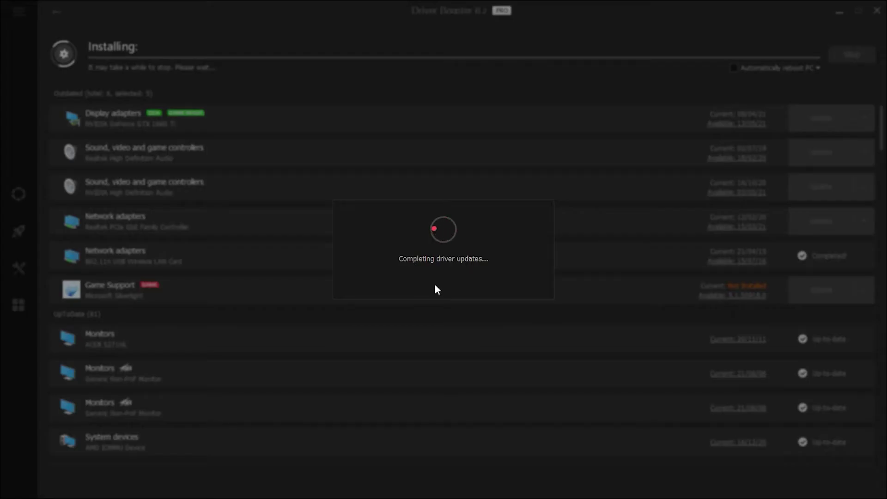
{"action": "scroll", "coordinate": [413, 378], "scroll_direction": "down", "scroll_amount": 3}
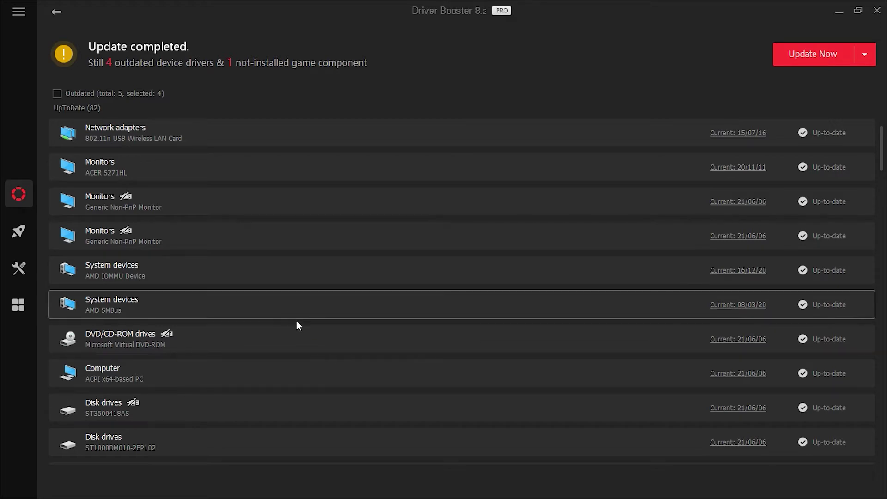
{"action": "scroll", "coordinate": [379, 329], "scroll_direction": "down", "scroll_amount": 5}
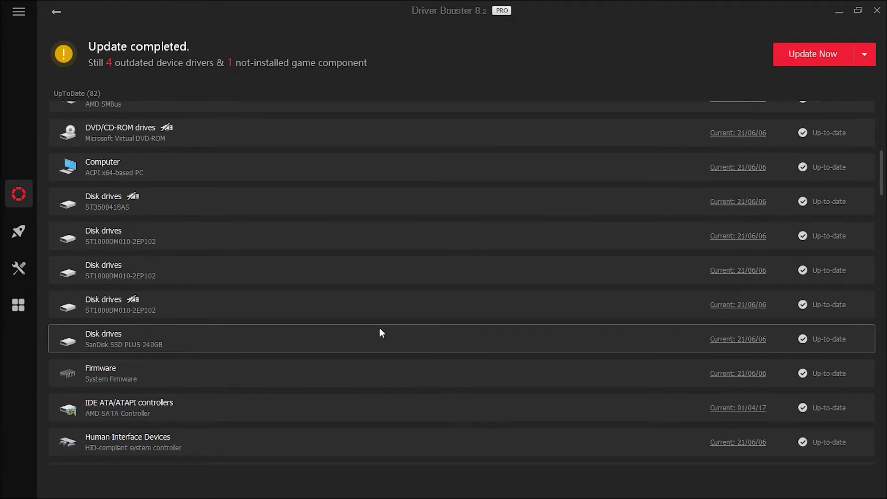
{"action": "scroll", "coordinate": [379, 328], "scroll_direction": "down", "scroll_amount": 3}
{"action": "scroll", "coordinate": [379, 332], "scroll_direction": "down", "scroll_amount": 3}
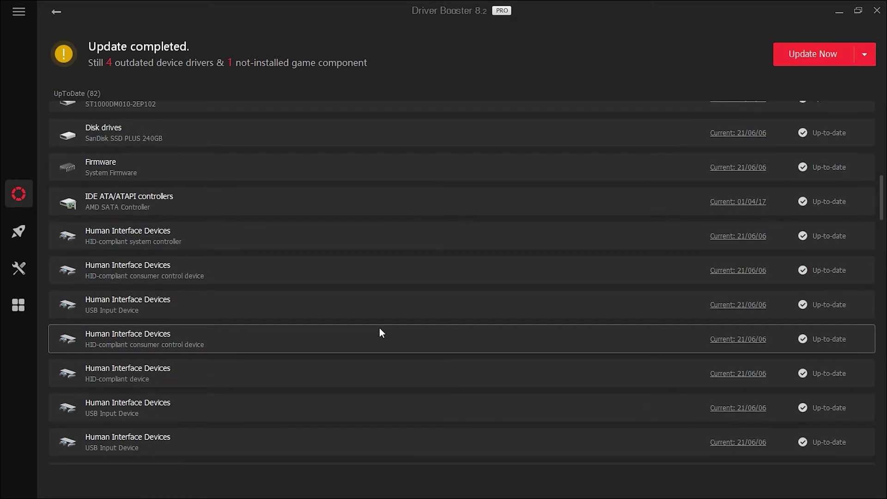
{"action": "scroll", "coordinate": [380, 329], "scroll_direction": "down", "scroll_amount": 3}
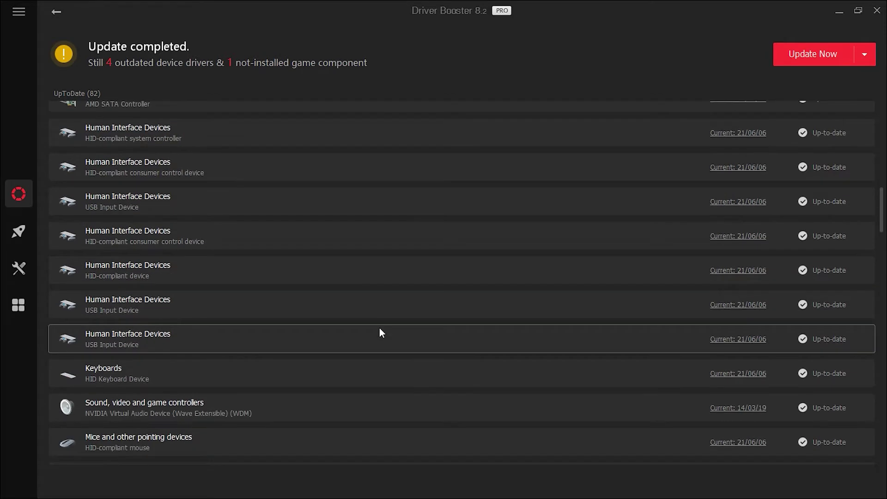
{"action": "scroll", "coordinate": [379, 333], "scroll_direction": "down", "scroll_amount": 3}
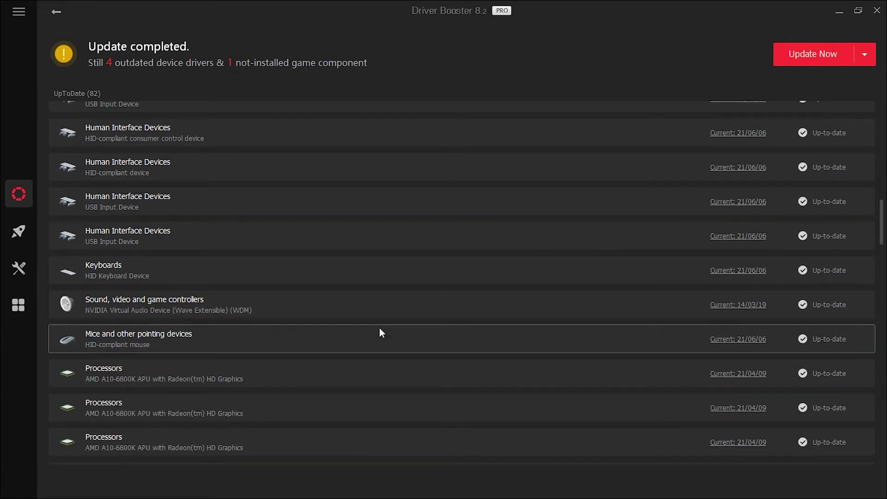
{"action": "scroll", "coordinate": [380, 333], "scroll_direction": "down", "scroll_amount": 6}
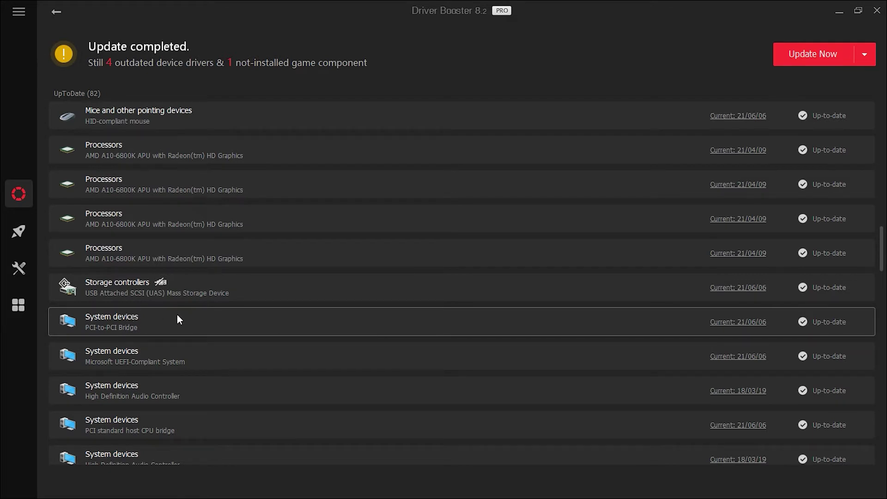
{"action": "scroll", "coordinate": [180, 325], "scroll_direction": "down", "scroll_amount": 3}
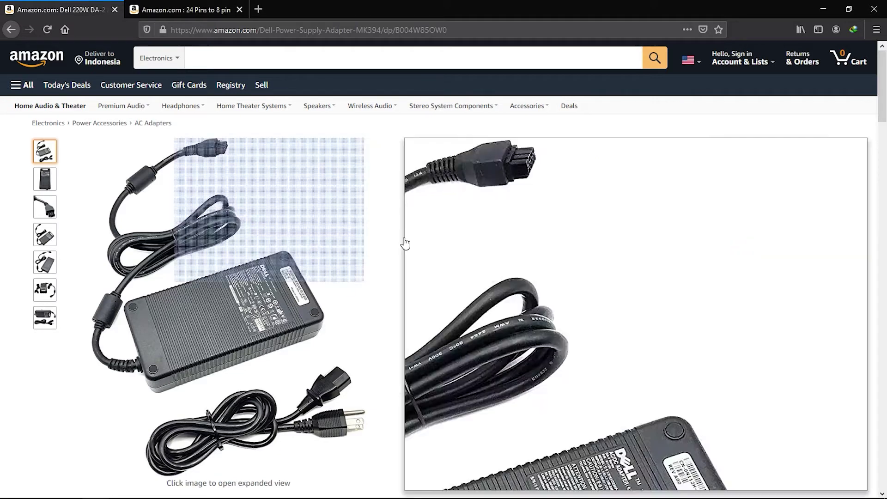
Step: Zoom into the Dell 220W DA-2 adapter photos and switch between its thumbnails
{"action": "mouse_move", "coordinate": [330, 309]}
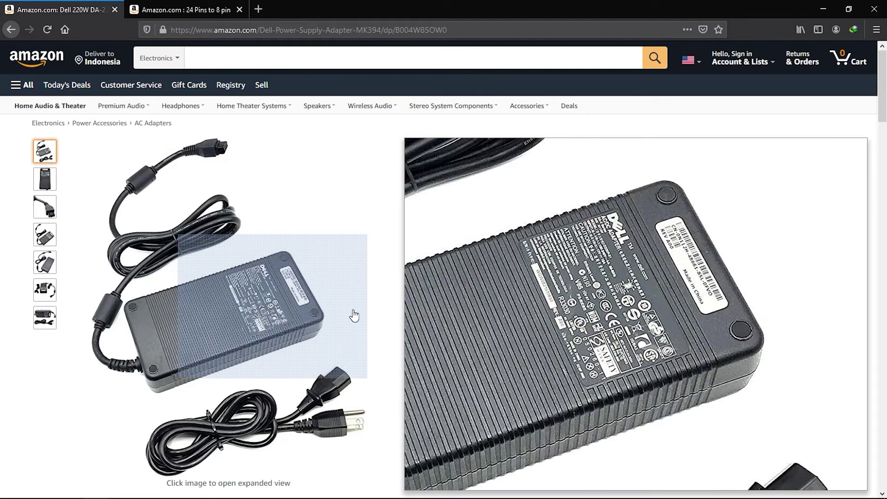
{"action": "scroll", "coordinate": [603, 298], "scroll_direction": "down", "scroll_amount": 3}
{"action": "scroll", "coordinate": [603, 298], "scroll_direction": "up", "scroll_amount": 3}
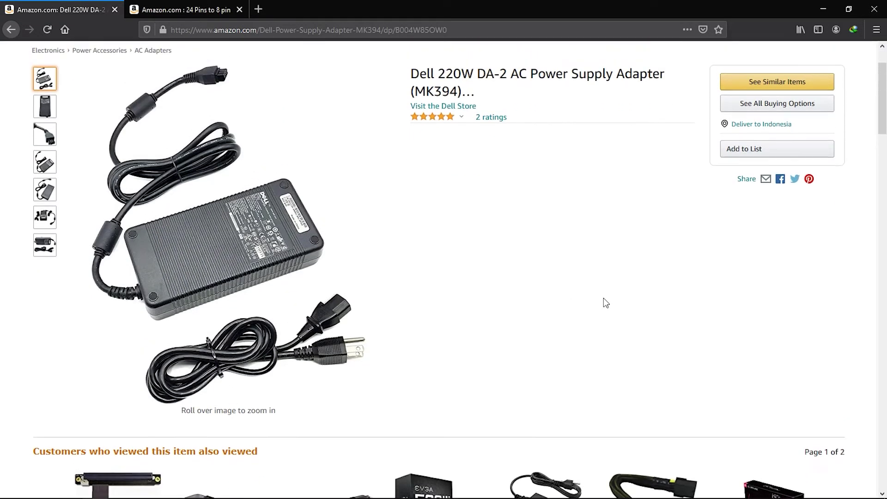
{"action": "mouse_move", "coordinate": [45, 206]}
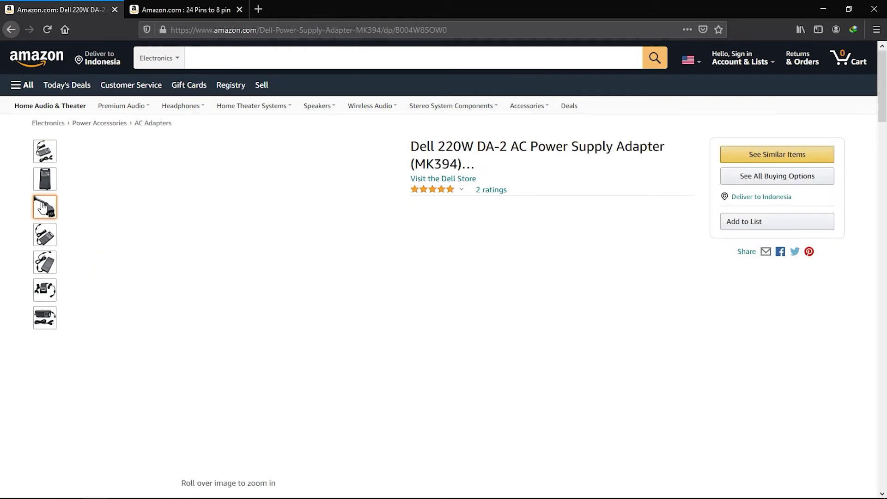
{"action": "mouse_move", "coordinate": [272, 272]}
{"action": "scroll", "coordinate": [466, 429], "scroll_direction": "down", "scroll_amount": 2}
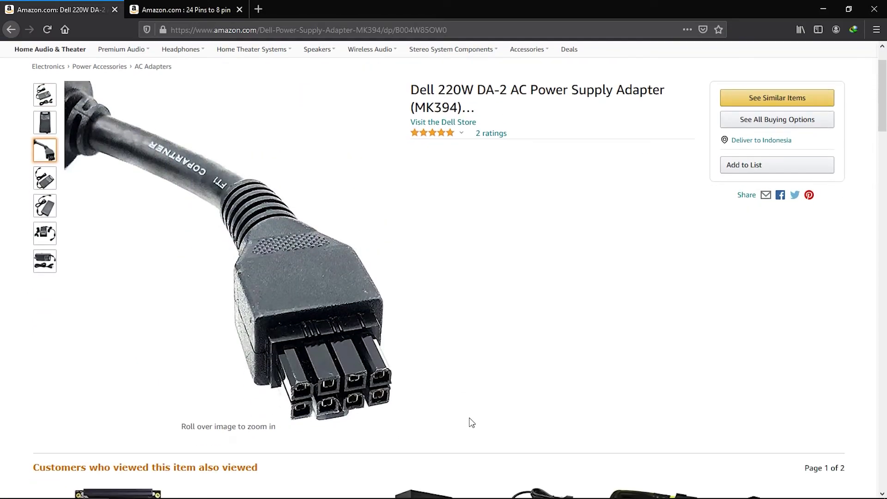
{"action": "scroll", "coordinate": [469, 420], "scroll_direction": "up", "scroll_amount": 2}
{"action": "mouse_move", "coordinate": [37, 241]}
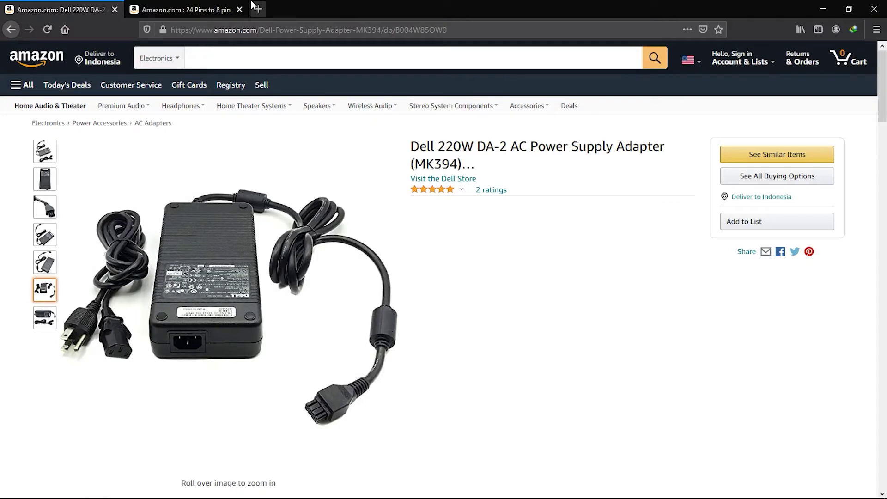
Step: Switch to the '24 Pins to 8 pin' results tab and scroll through the adapter cables
{"action": "left_click", "coordinate": [194, 9]}
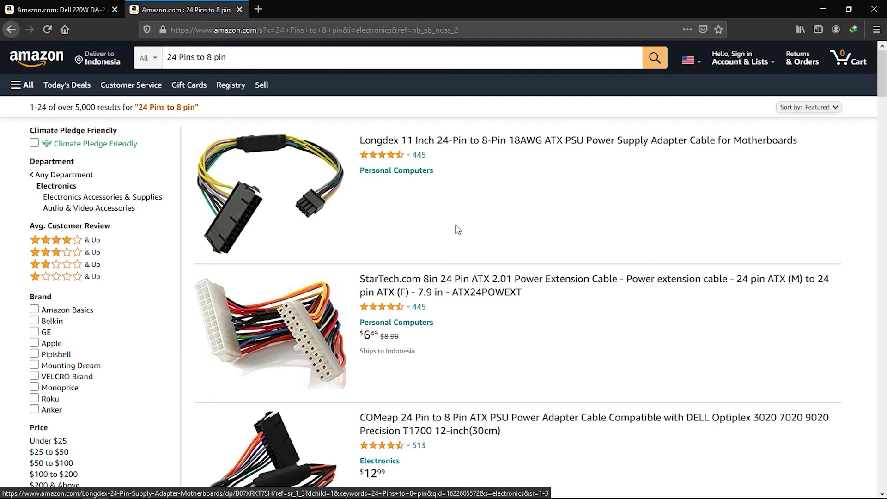
{"action": "scroll", "coordinate": [456, 226], "scroll_direction": "down", "scroll_amount": 10}
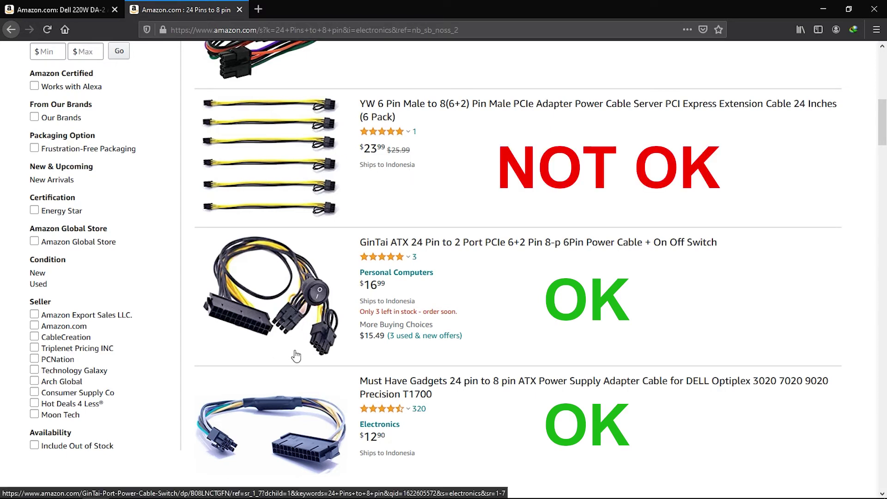
{"action": "scroll", "coordinate": [294, 356], "scroll_direction": "down", "scroll_amount": 1}
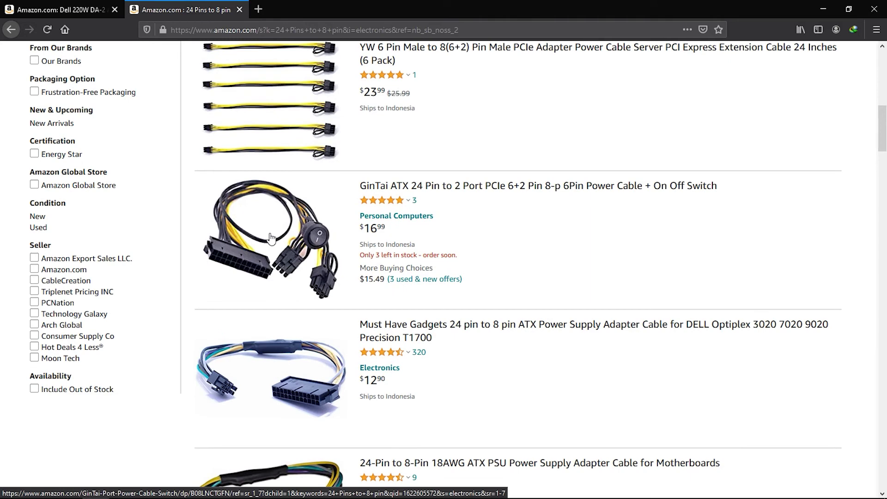
{"action": "scroll", "coordinate": [273, 261], "scroll_direction": "up", "scroll_amount": 1}
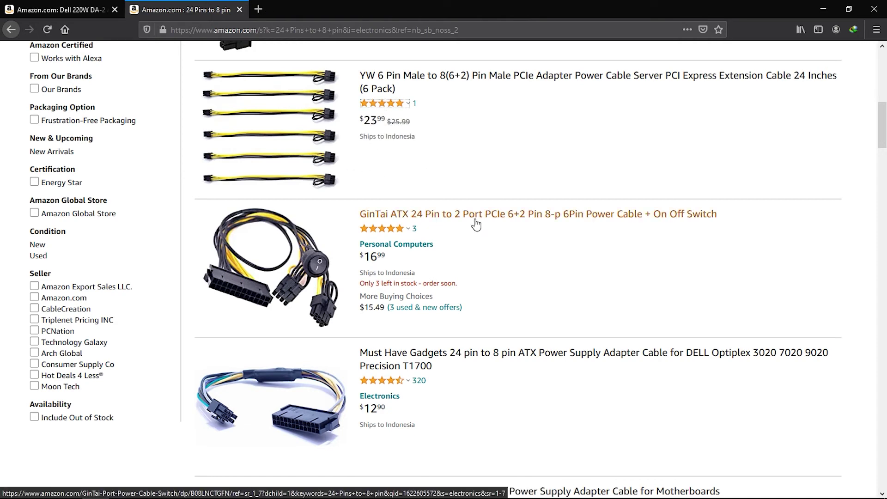
{"action": "scroll", "coordinate": [475, 217], "scroll_direction": "up", "scroll_amount": 6}
{"action": "scroll", "coordinate": [476, 204], "scroll_direction": "up", "scroll_amount": 3}
Step: Select the search term in the Amazon search box, then dismiss the suggestion list
{"action": "left_click_drag", "start_coordinate": [248, 60], "coordinate": [164, 62]}
{"action": "left_click", "coordinate": [302, 62]}
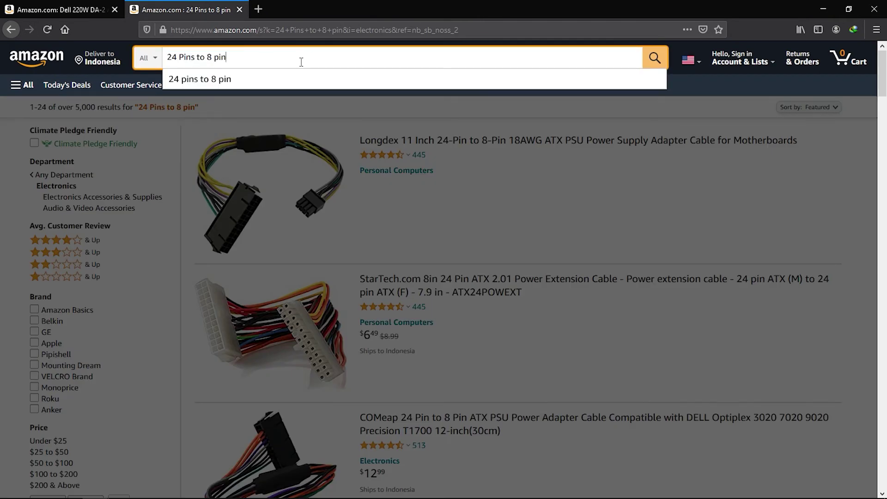
{"action": "left_click", "coordinate": [574, 181]}
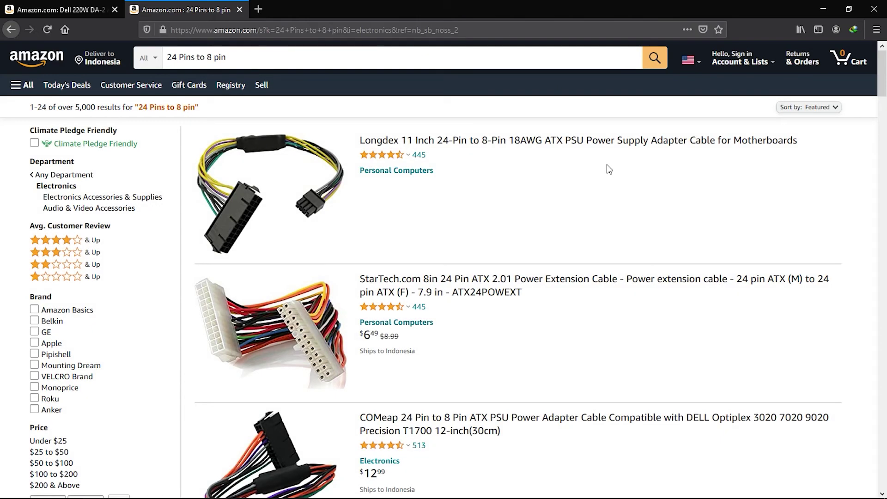